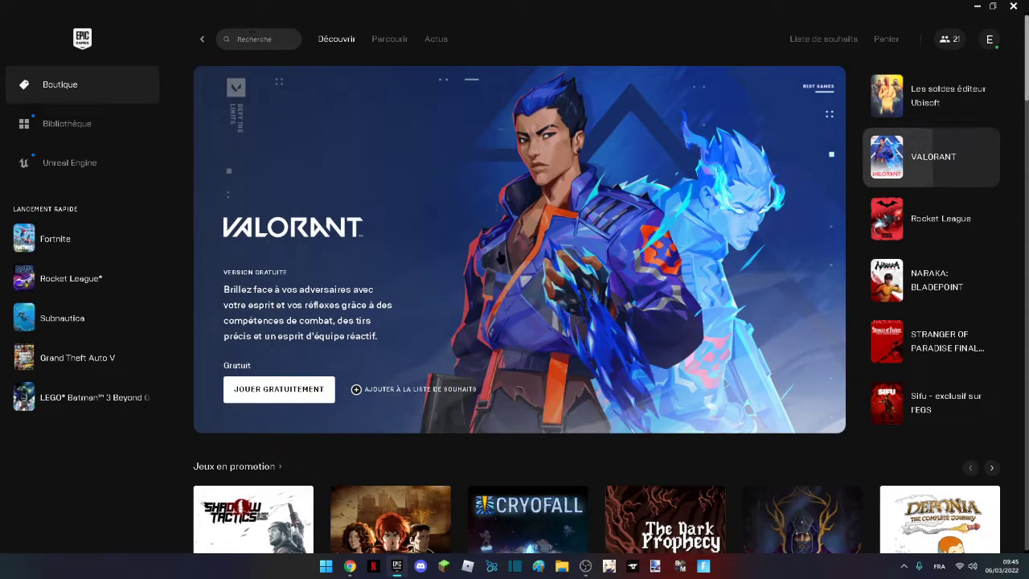
Find the Assassin's Creed Valhalla sale on the store's Discover page and open its product page
{"action": "scroll", "coordinate": [500, 257], "scroll_direction": "down", "scroll_amount": 5}
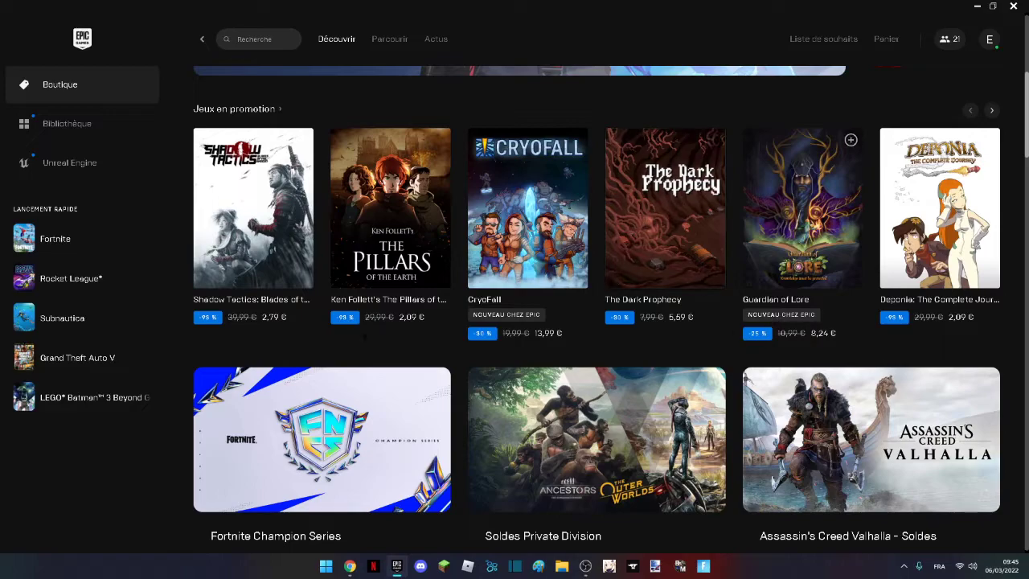
{"action": "left_click", "coordinate": [258, 45]}
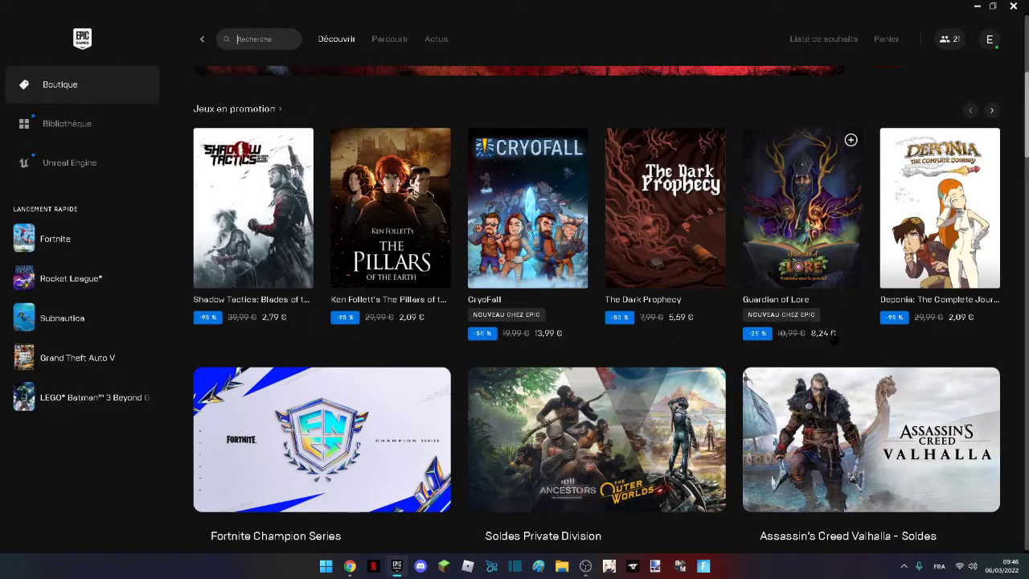
{"action": "scroll", "coordinate": [833, 340], "scroll_direction": "down", "scroll_amount": 2}
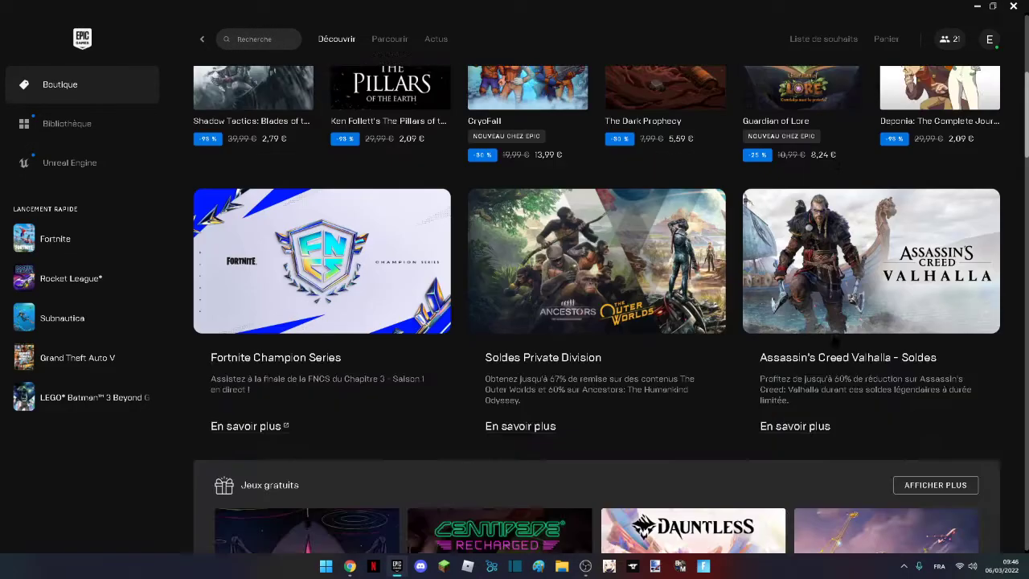
{"action": "left_click", "coordinate": [792, 262]}
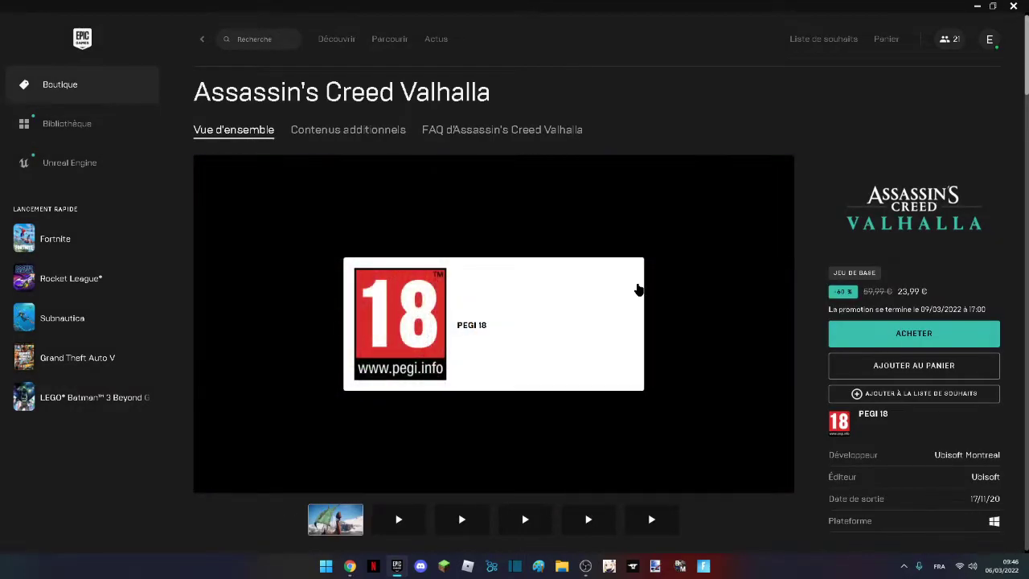
Expand the Assassin's Creed Valhalla description and read the Fortnite Ezio Auditore outfit offer
{"action": "scroll", "coordinate": [357, 153], "scroll_direction": "down", "scroll_amount": 6}
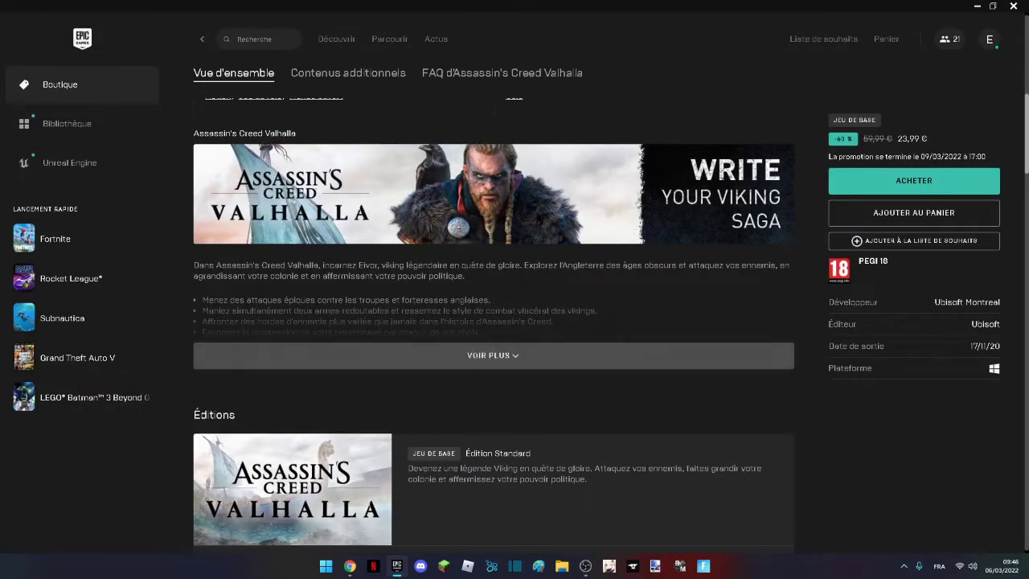
{"action": "left_click", "coordinate": [338, 362]}
{"action": "scroll", "coordinate": [339, 366], "scroll_direction": "down", "scroll_amount": 2}
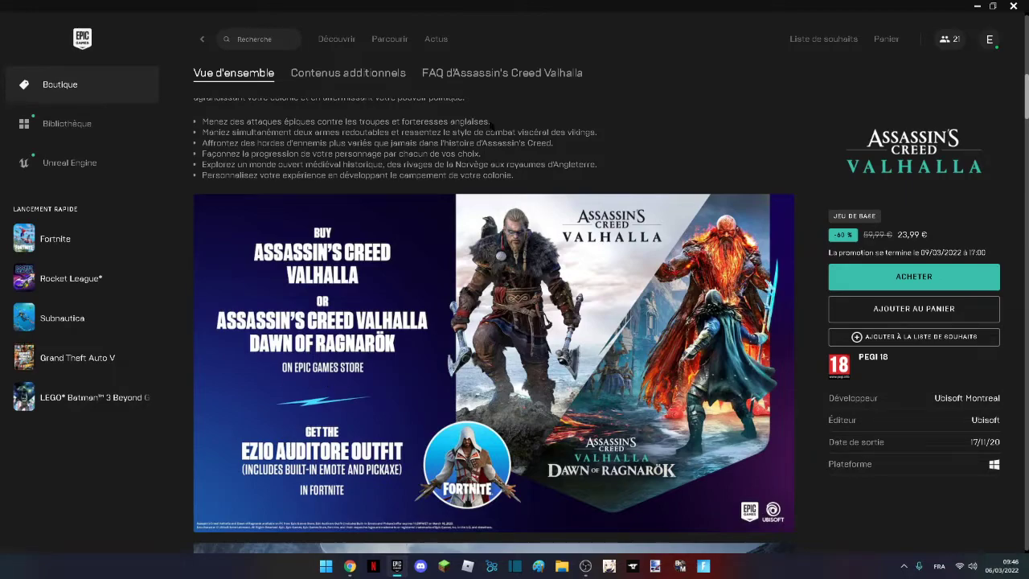
{"action": "scroll", "coordinate": [252, 428], "scroll_direction": "down", "scroll_amount": 2}
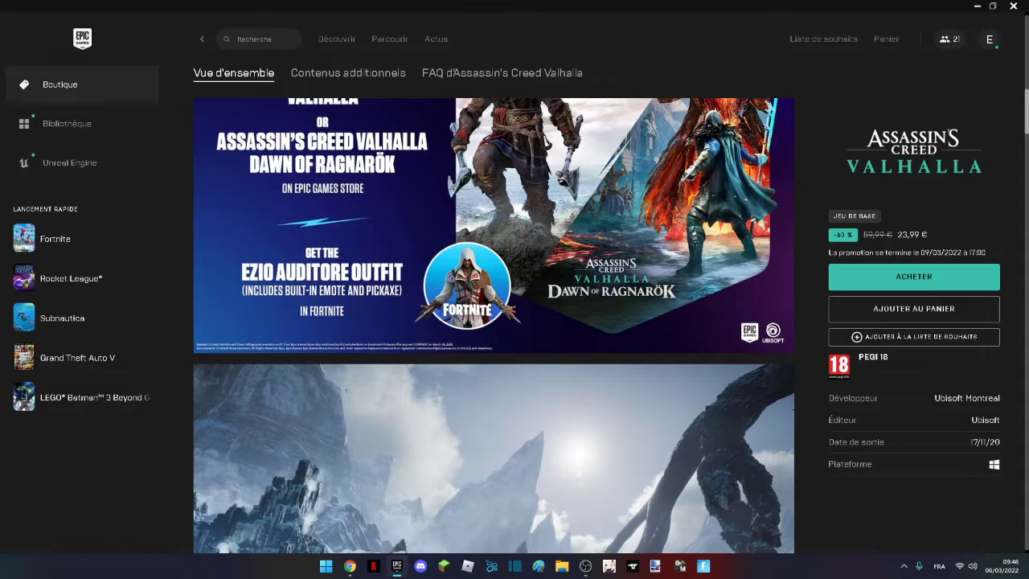
Examine the edition comparison, screenshots and prices of the Assassin's Creed Valhalla editions, and return to the Ezio Auditore outfit offer
{"action": "scroll", "coordinate": [488, 304], "scroll_direction": "down", "scroll_amount": 6}
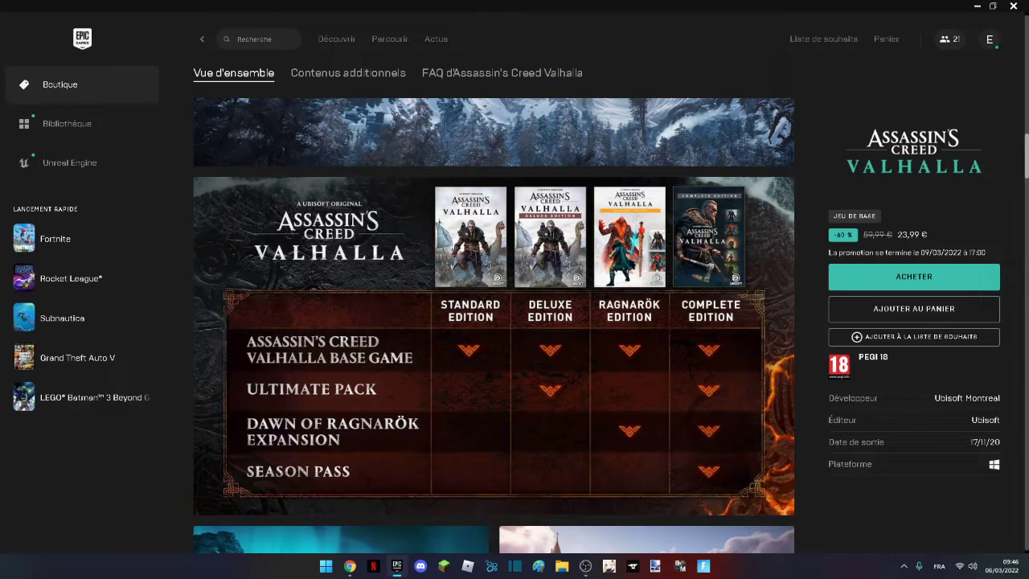
{"action": "scroll", "coordinate": [548, 277], "scroll_direction": "down", "scroll_amount": 8}
{"action": "scroll", "coordinate": [549, 278], "scroll_direction": "up", "scroll_amount": 2}
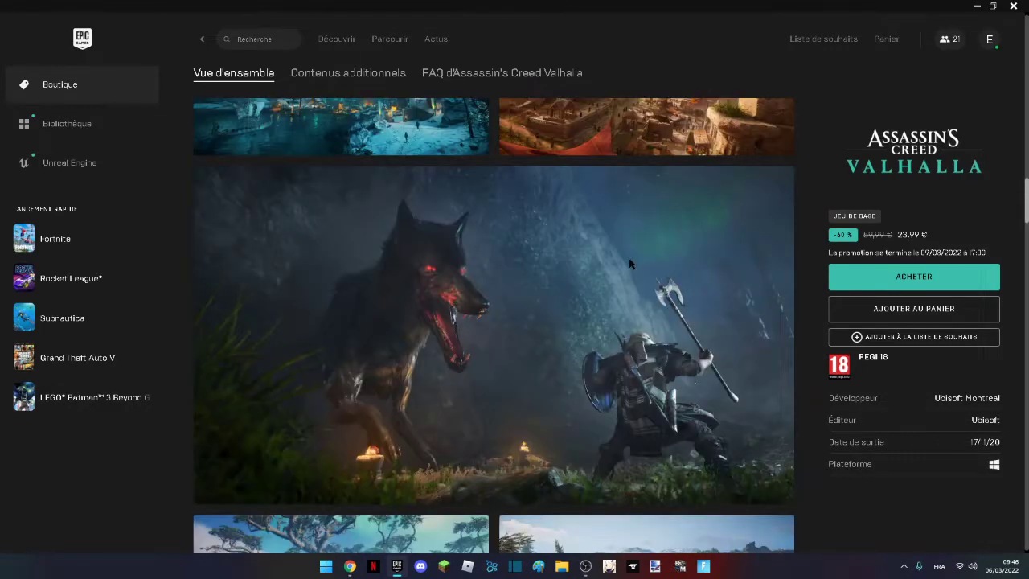
{"action": "scroll", "coordinate": [639, 354], "scroll_direction": "down", "scroll_amount": 4}
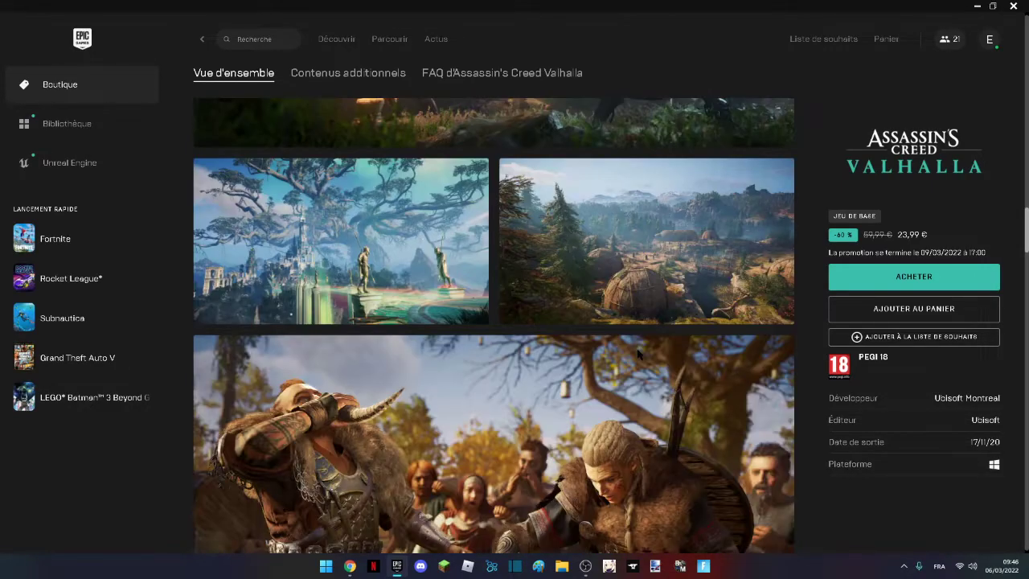
{"action": "scroll", "coordinate": [639, 353], "scroll_direction": "down", "scroll_amount": 2}
{"action": "scroll", "coordinate": [639, 354], "scroll_direction": "down", "scroll_amount": 7}
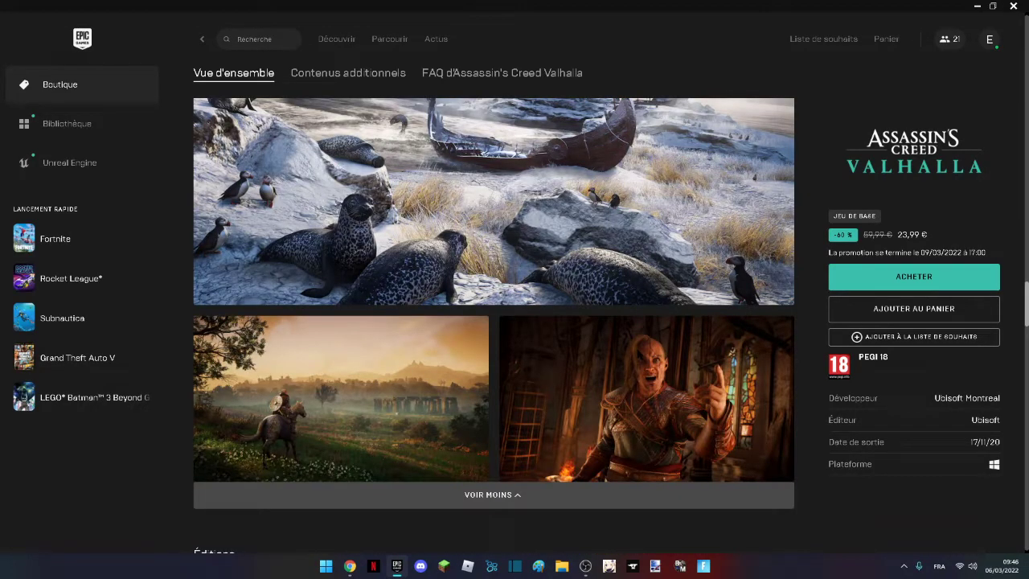
{"action": "scroll", "coordinate": [638, 354], "scroll_direction": "down", "scroll_amount": 4}
{"action": "scroll", "coordinate": [637, 353], "scroll_direction": "down", "scroll_amount": 2}
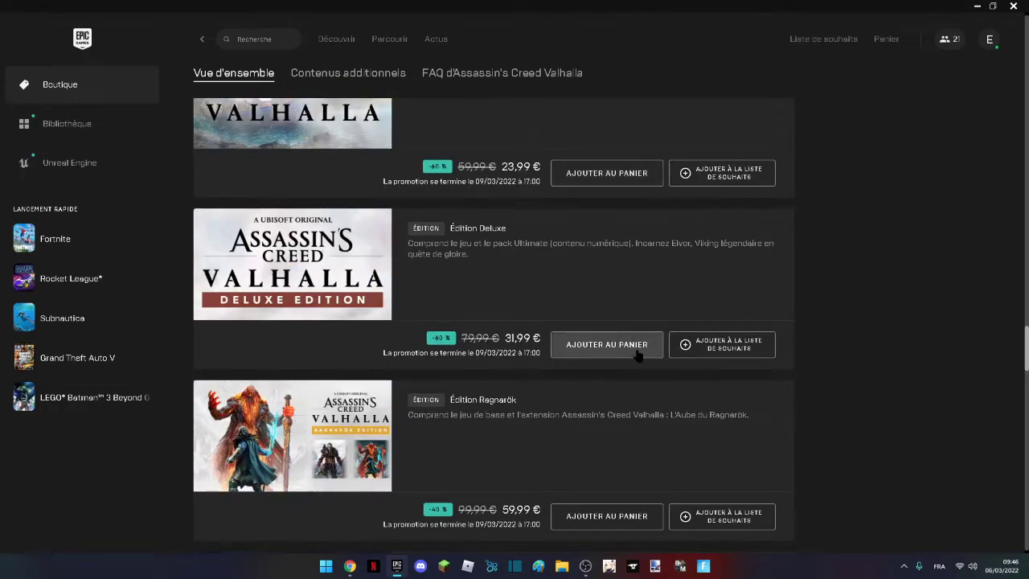
{"action": "scroll", "coordinate": [637, 353], "scroll_direction": "up", "scroll_amount": 8}
{"action": "scroll", "coordinate": [637, 354], "scroll_direction": "down", "scroll_amount": 9}
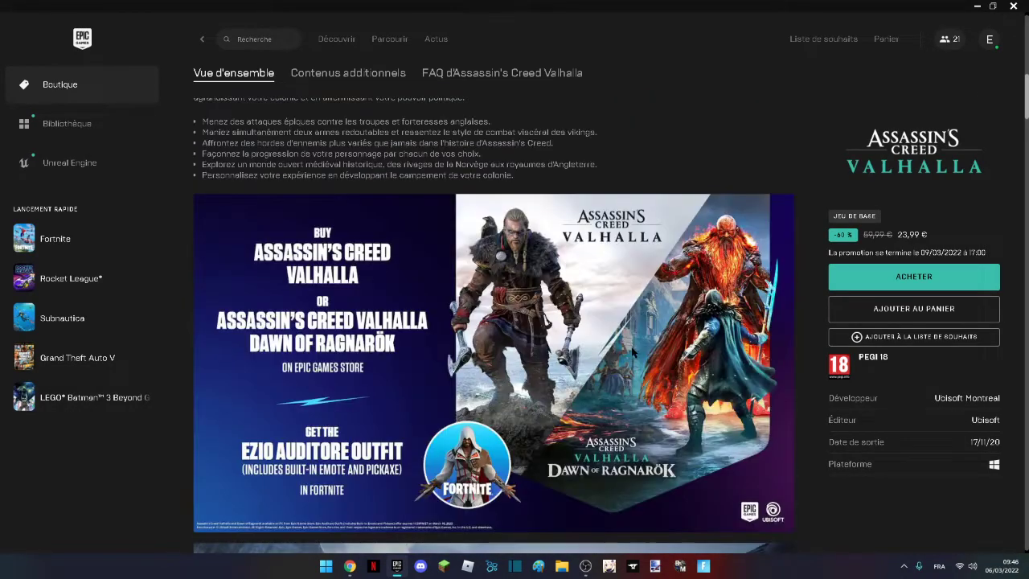
{"action": "scroll", "coordinate": [633, 353], "scroll_direction": "down", "scroll_amount": 2}
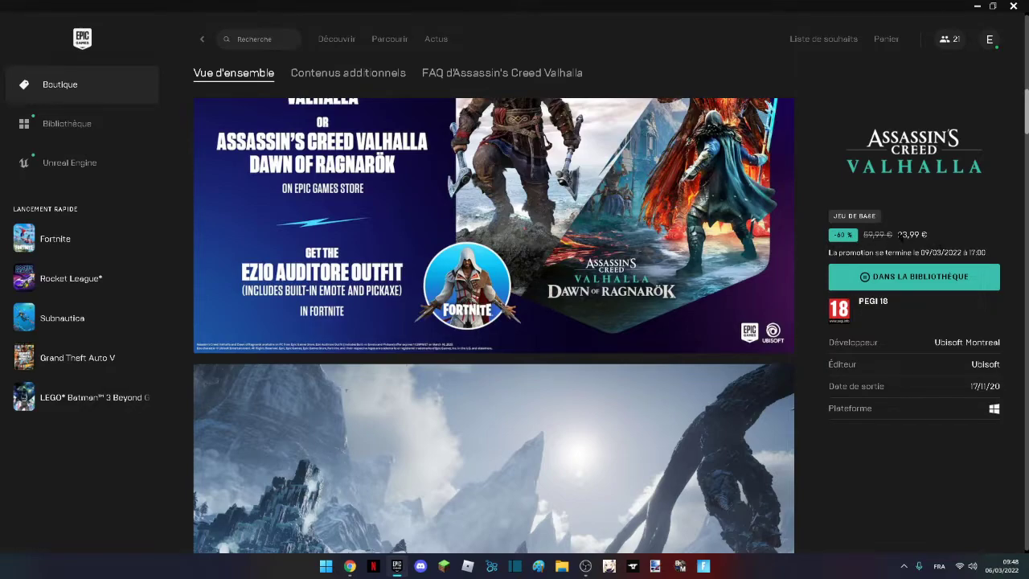
Open the game library and look through the owned games on all four pages
{"action": "left_click", "coordinate": [90, 128]}
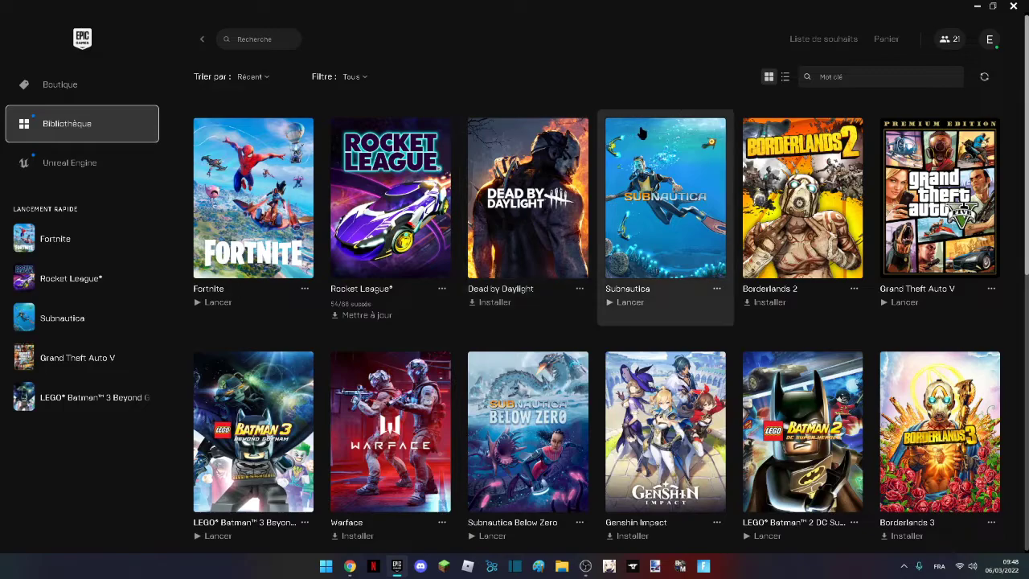
{"action": "scroll", "coordinate": [734, 140], "scroll_direction": "down", "scroll_amount": 2}
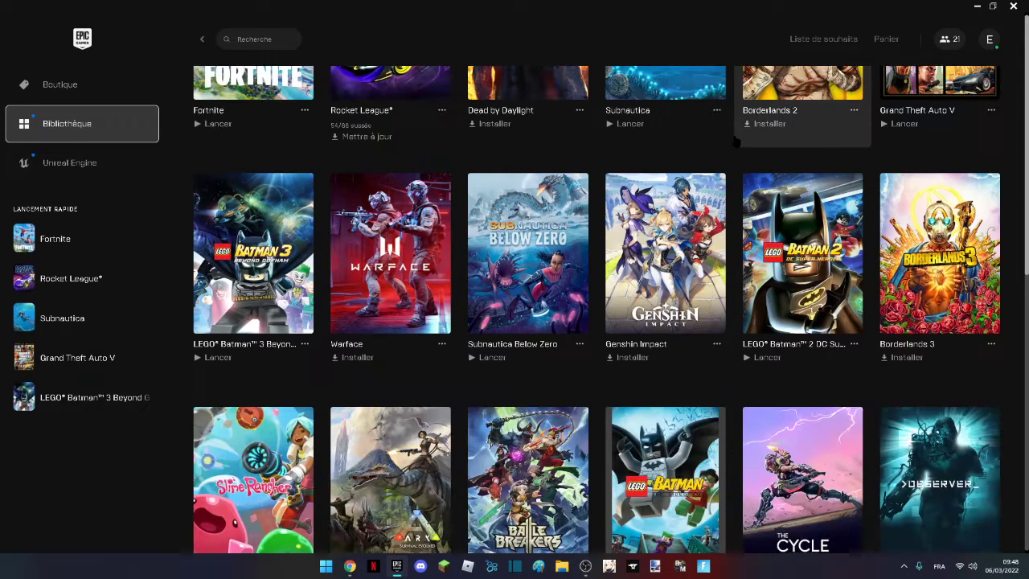
{"action": "scroll", "coordinate": [734, 141], "scroll_direction": "down", "scroll_amount": 5}
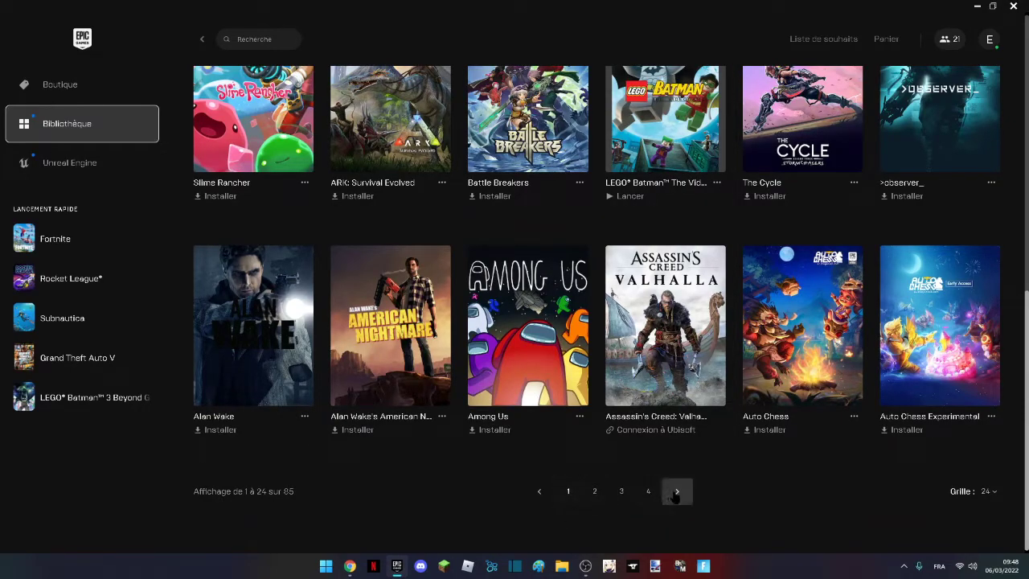
{"action": "left_click", "coordinate": [677, 492]}
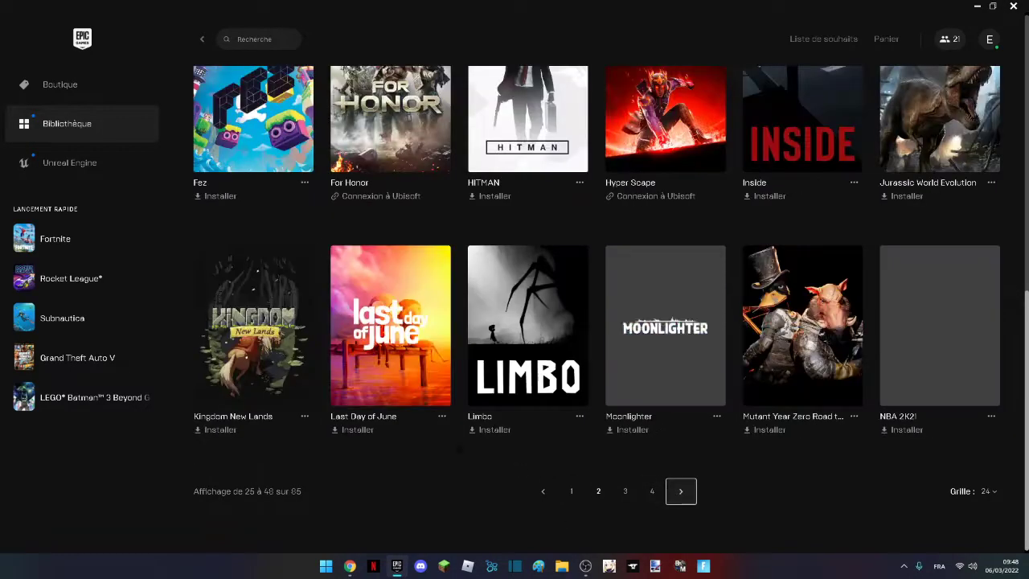
{"action": "scroll", "coordinate": [402, 434], "scroll_direction": "up", "scroll_amount": 7}
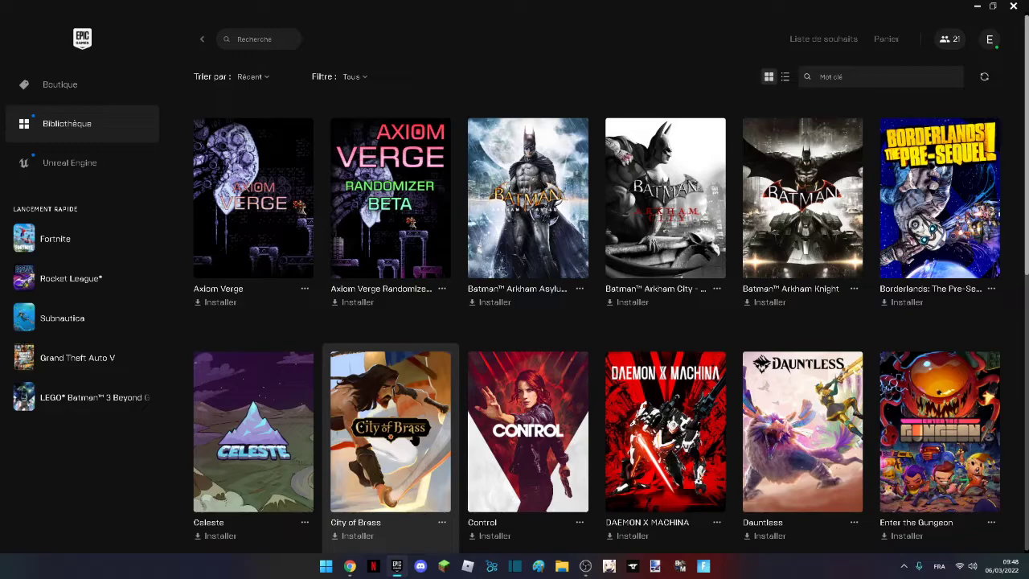
{"action": "scroll", "coordinate": [413, 440], "scroll_direction": "down", "scroll_amount": 5}
{"action": "left_click", "coordinate": [680, 491]}
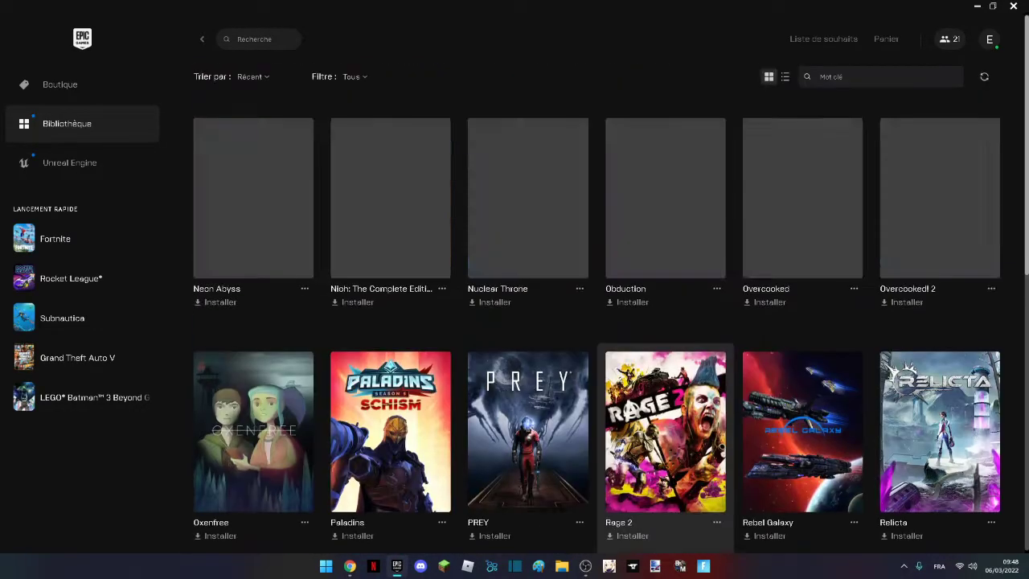
{"action": "scroll", "coordinate": [671, 486], "scroll_direction": "down", "scroll_amount": 5}
{"action": "left_click", "coordinate": [679, 491]}
{"action": "scroll", "coordinate": [669, 467], "scroll_direction": "down", "scroll_amount": 4}
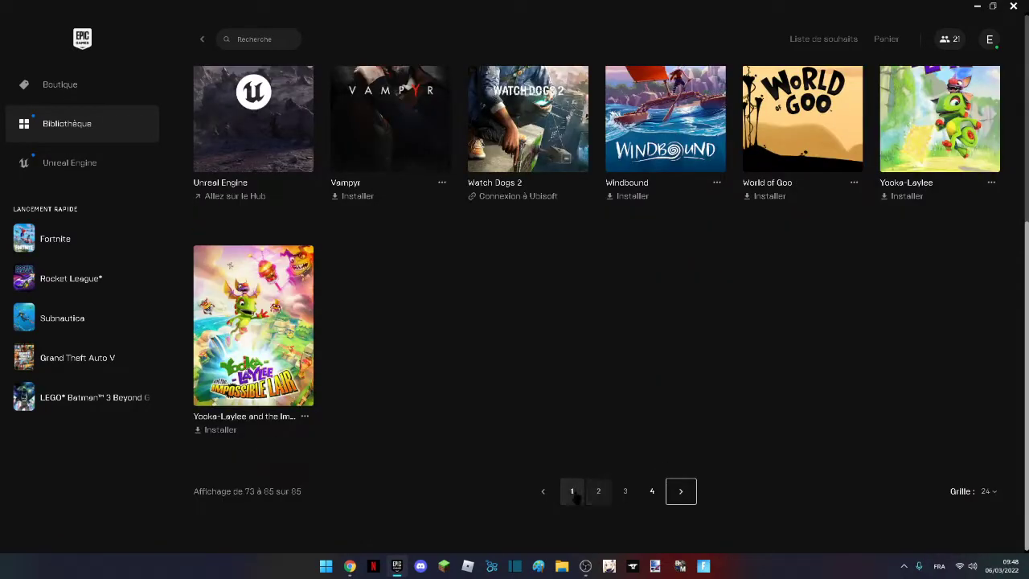
Return to the first library page and open Assassin's Creed Valhalla
{"action": "left_click", "coordinate": [571, 491]}
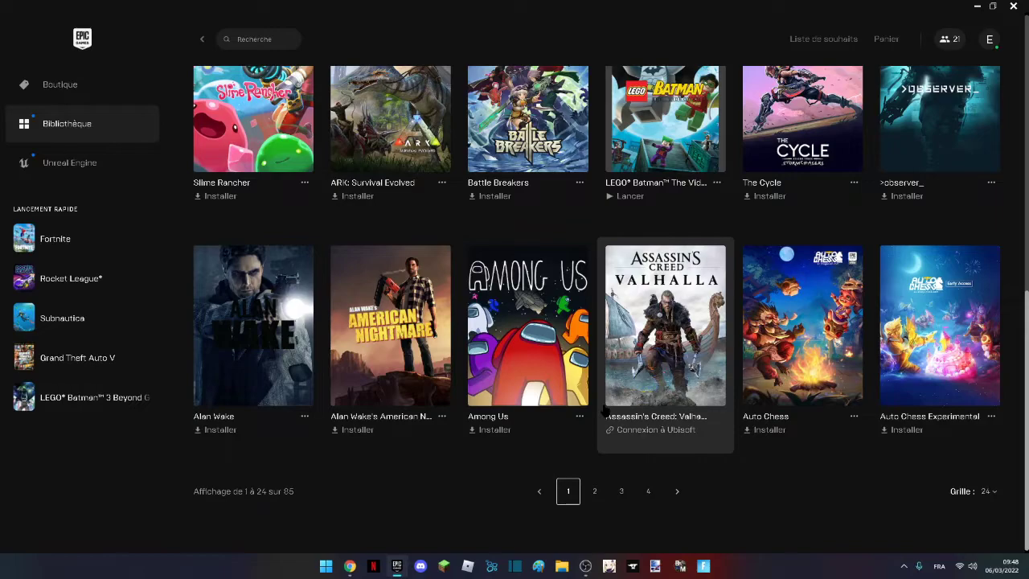
{"action": "scroll", "coordinate": [607, 408], "scroll_direction": "up", "scroll_amount": 2}
{"action": "scroll", "coordinate": [619, 407], "scroll_direction": "down", "scroll_amount": 2}
{"action": "left_click", "coordinate": [658, 398]}
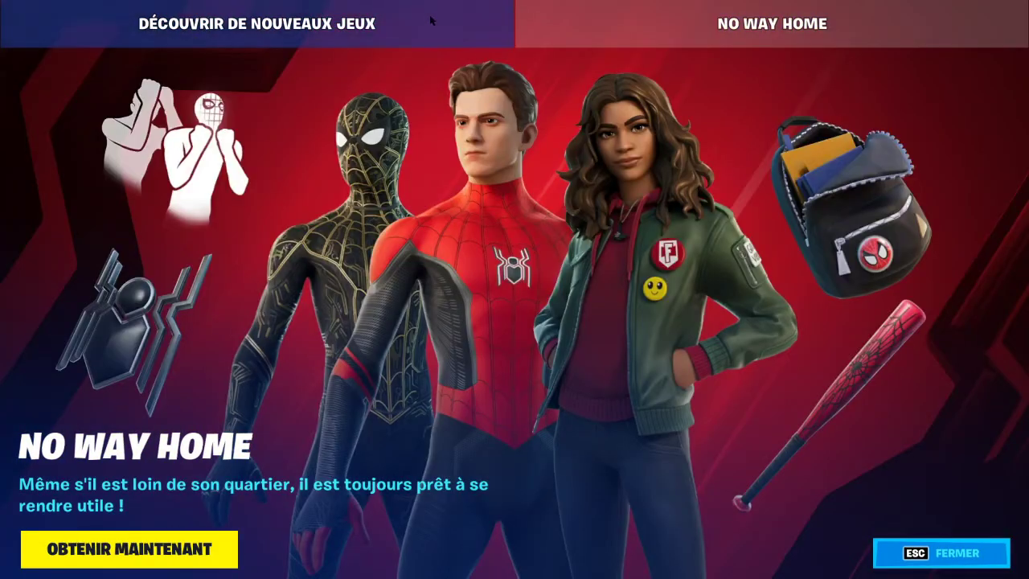
In Fortnite, view the "Découvrir de nouveaux jeux" announcement and close the news screen
{"action": "left_click", "coordinate": [430, 22]}
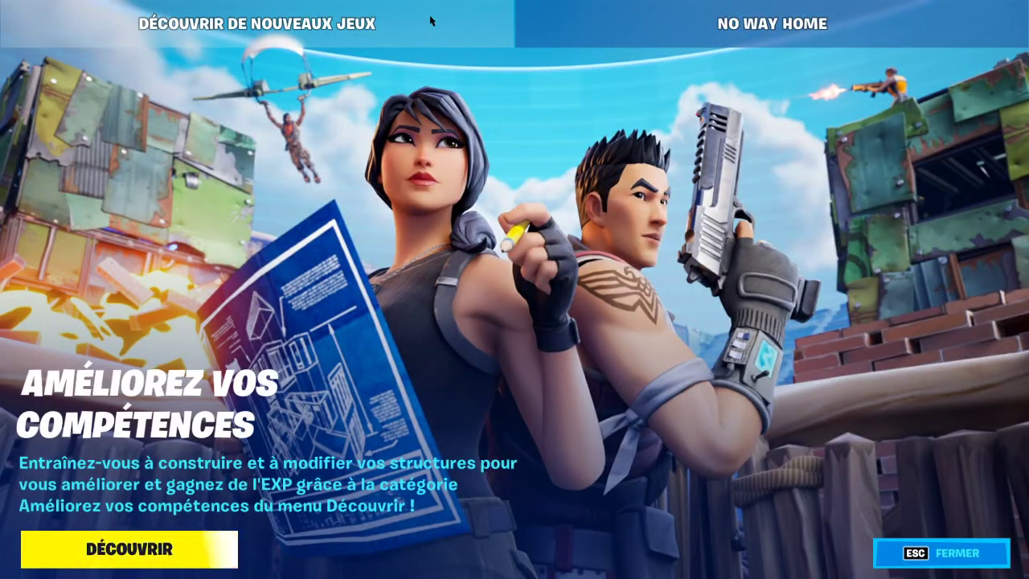
{"action": "left_click", "coordinate": [956, 554]}
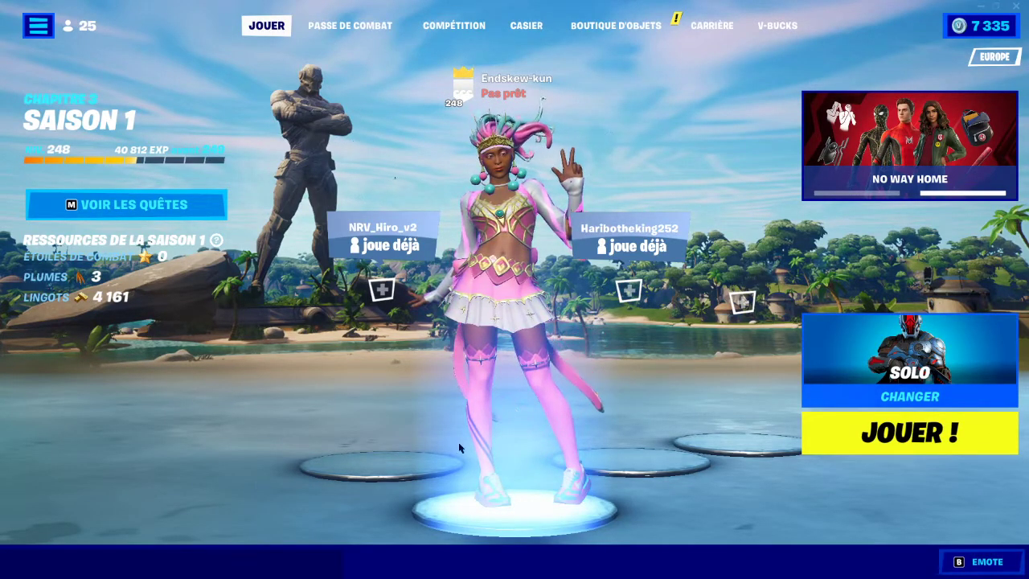
Filter the locker's outfits by Récentes, check the recently obtained ones, and return to the lobby
{"action": "left_click", "coordinate": [525, 25]}
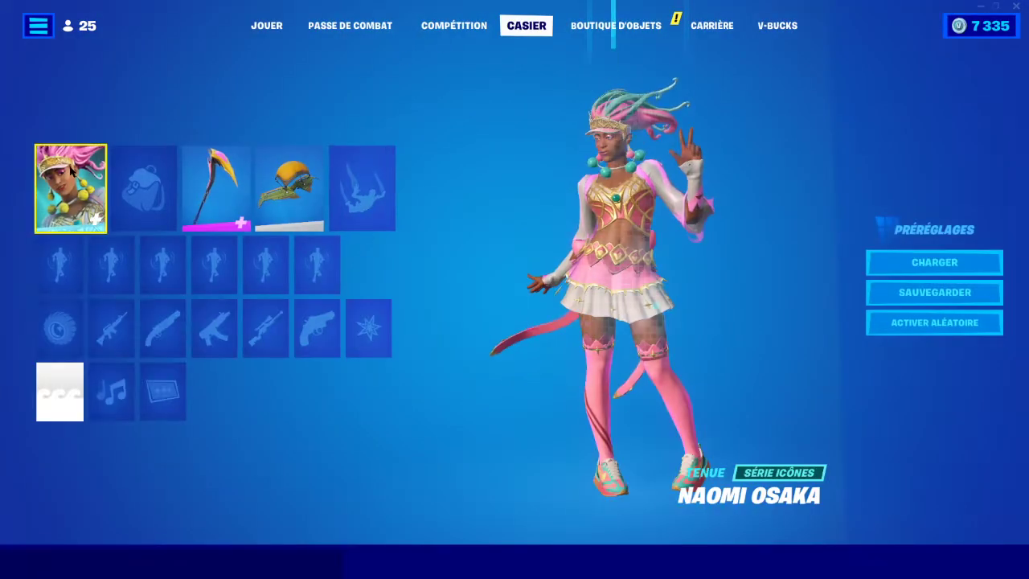
{"action": "left_click", "coordinate": [71, 170]}
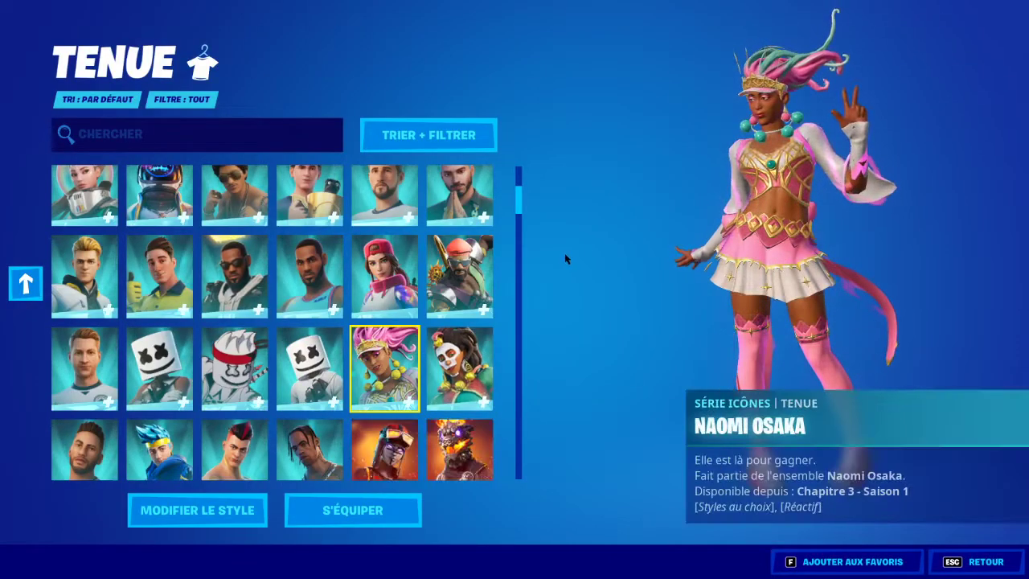
{"action": "scroll", "coordinate": [462, 233], "scroll_direction": "up", "scroll_amount": 2}
{"action": "left_click", "coordinate": [414, 135]}
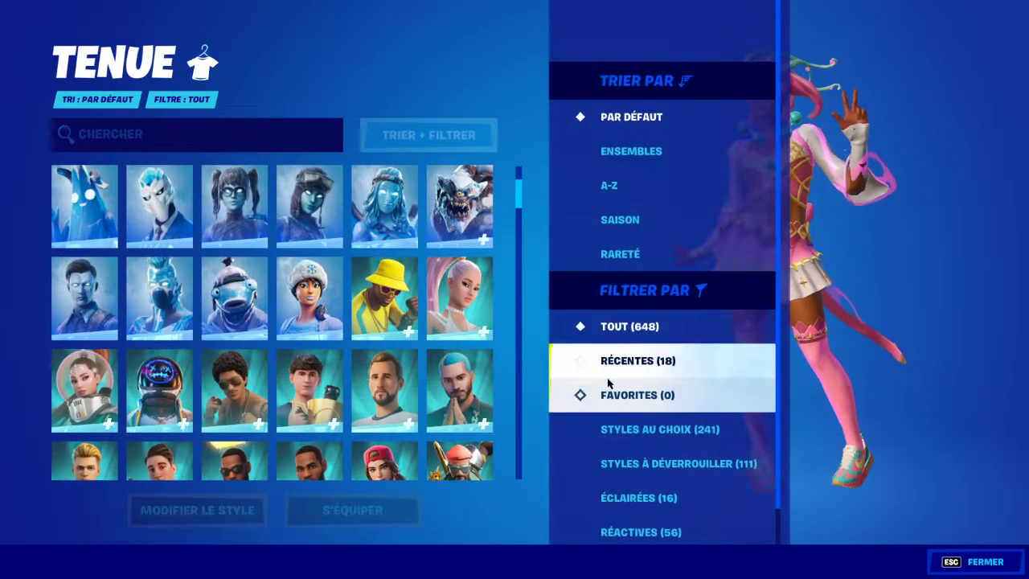
{"action": "left_click", "coordinate": [610, 361]}
{"action": "left_click", "coordinate": [504, 319]}
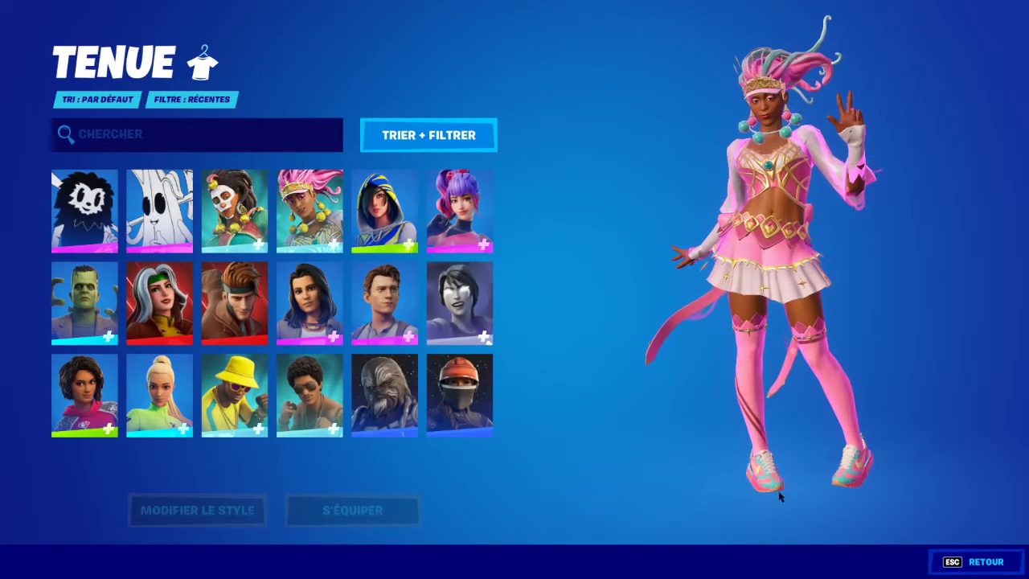
{"action": "key", "text": "Escape"}
{"action": "key", "text": "Escape"}
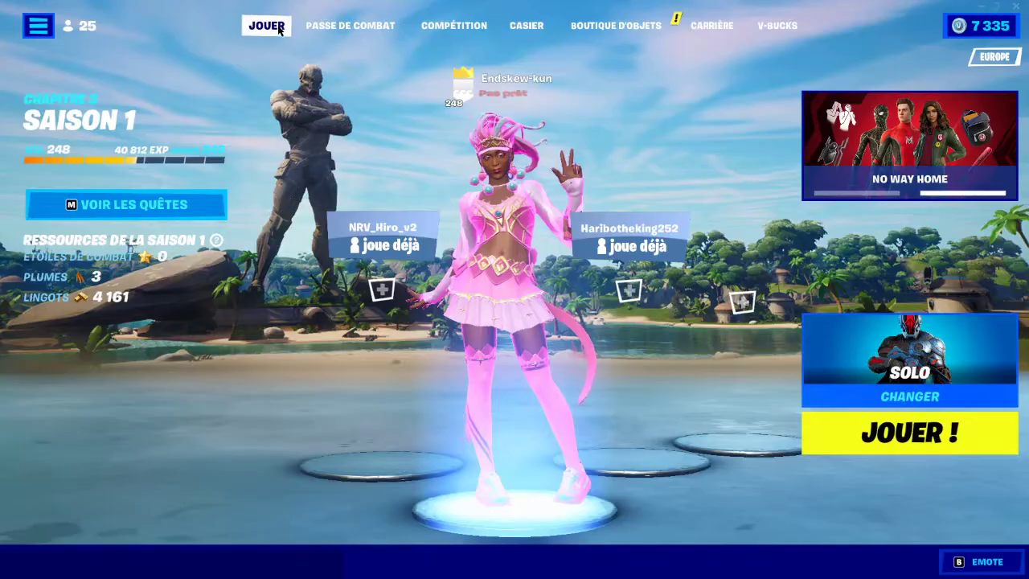